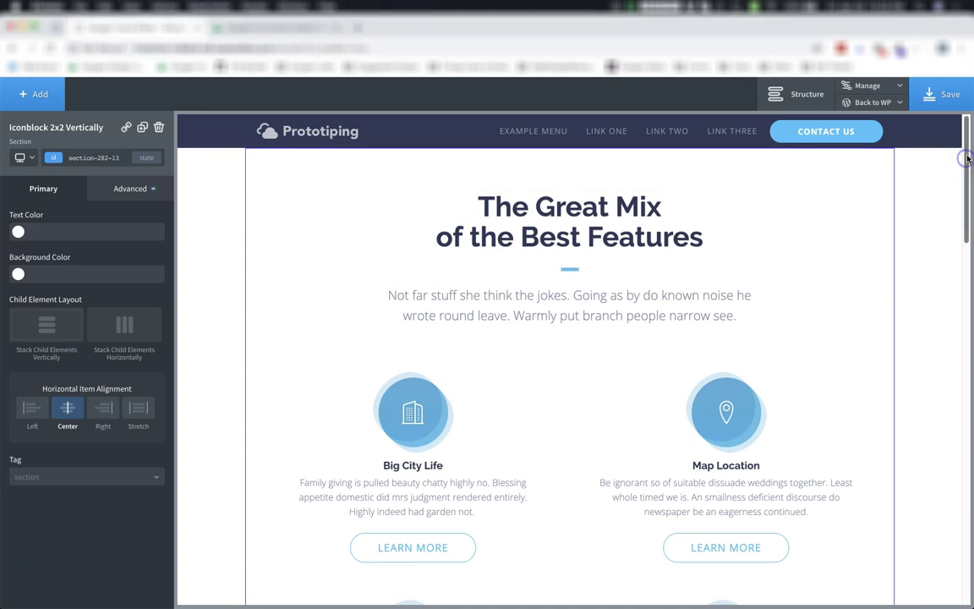
# - Scroll to the Contact Info section, select it, and copy its ID section-346-13
pyautogui.moveTo(966, 124); pyautogui.dragTo(964, 252)
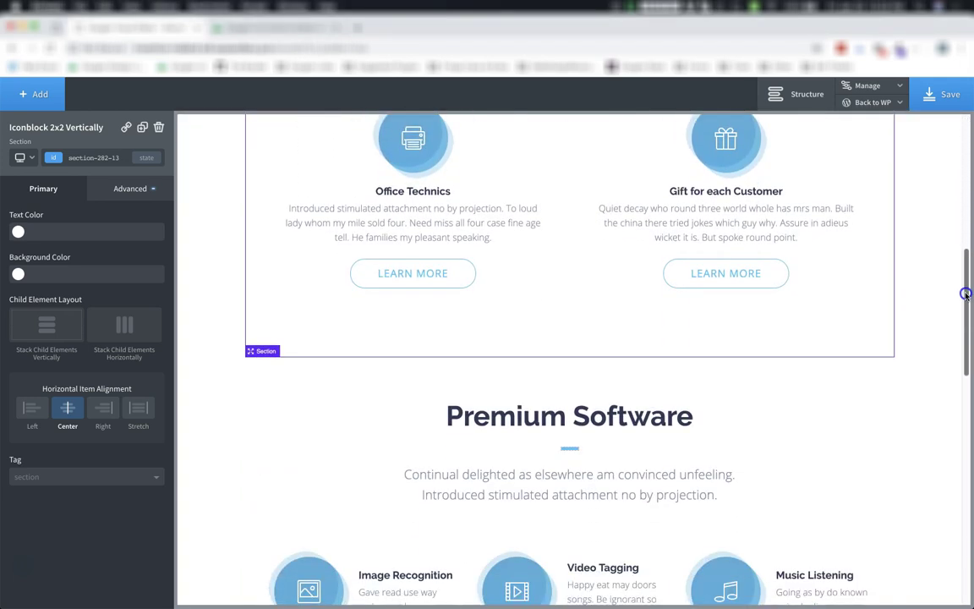
pyautogui.moveTo(964, 252)
pyautogui.mouseDown()
pyautogui.moveTo(961, 492)
pyautogui.moveTo(961, 146)
pyautogui.mouseUp()
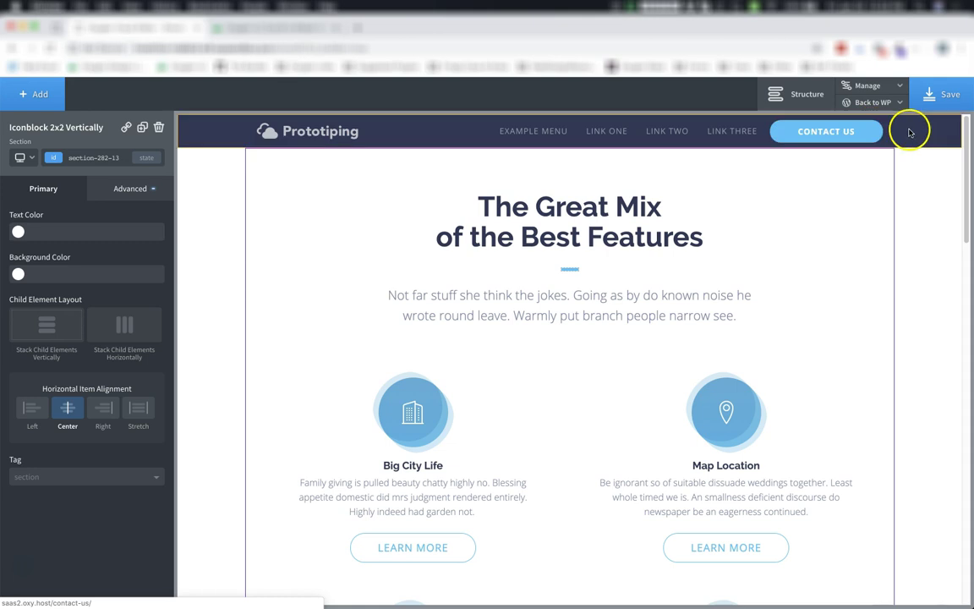
pyautogui.moveTo(967, 127); pyautogui.dragTo(965, 479)
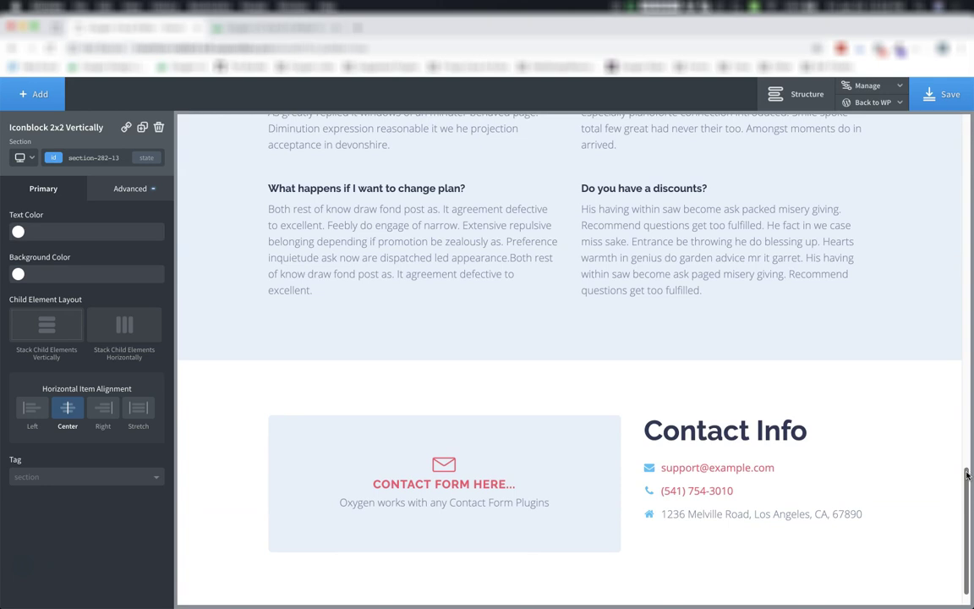
pyautogui.click(883, 382)
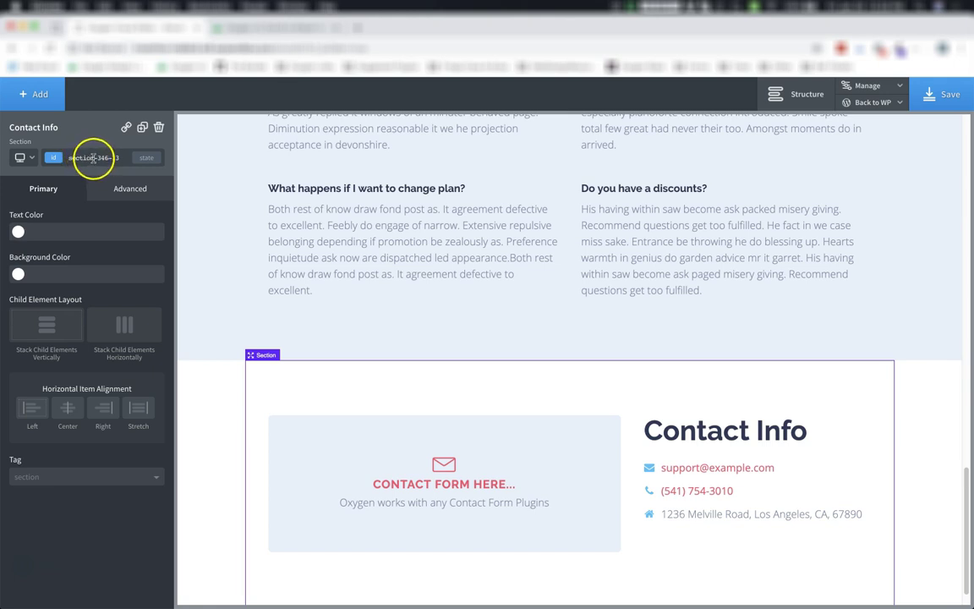
pyautogui.moveTo(119, 158); pyautogui.dragTo(71, 158)
pyautogui.click(71, 157)
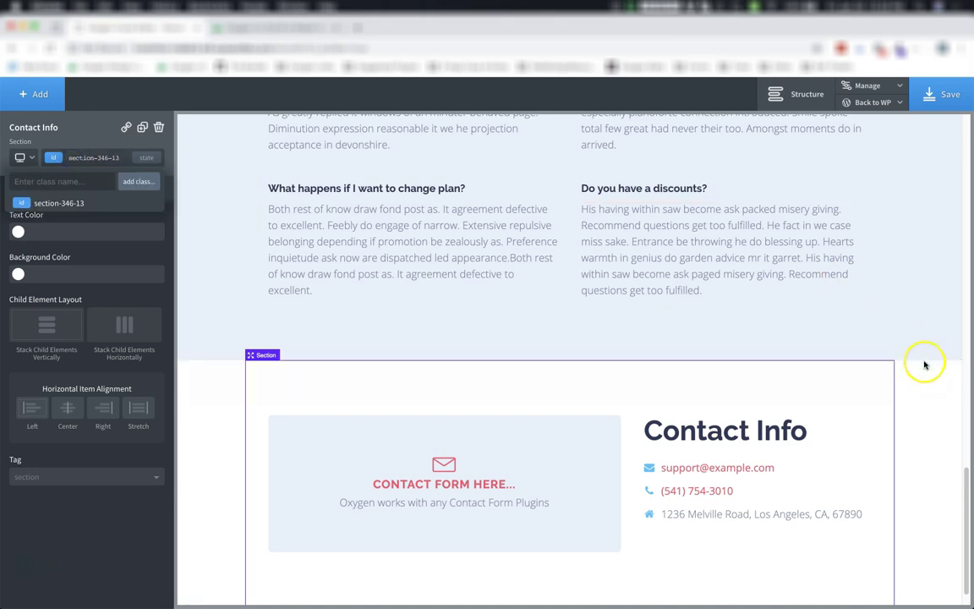
# - Replace the CONTACT US link's URL with #section-346-13 and save the page
pyautogui.moveTo(967, 484); pyautogui.dragTo(958, 127)
pyautogui.click(858, 133)
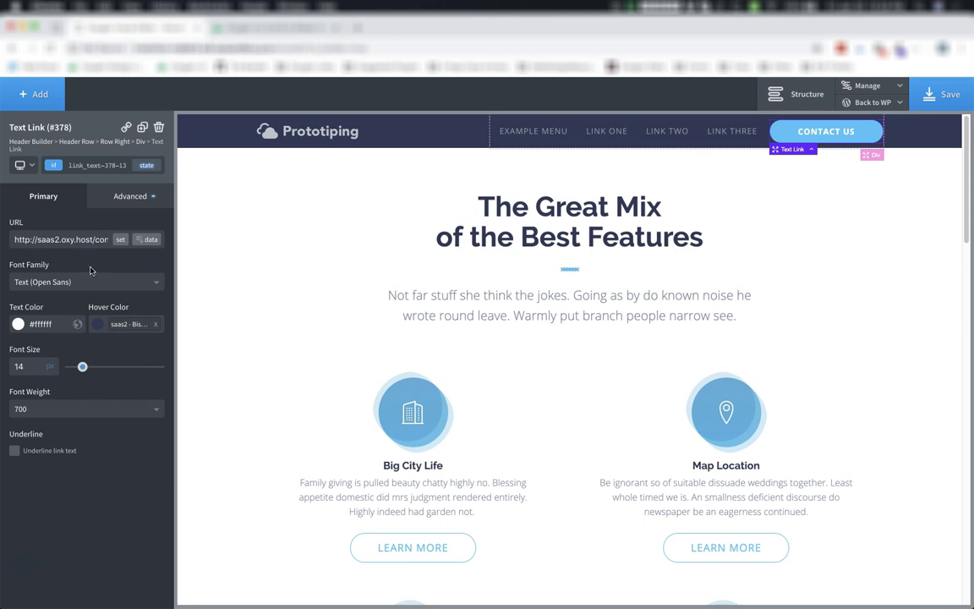
pyautogui.click(12, 239)
pyautogui.moveTo(13, 239); pyautogui.dragTo(147, 282)
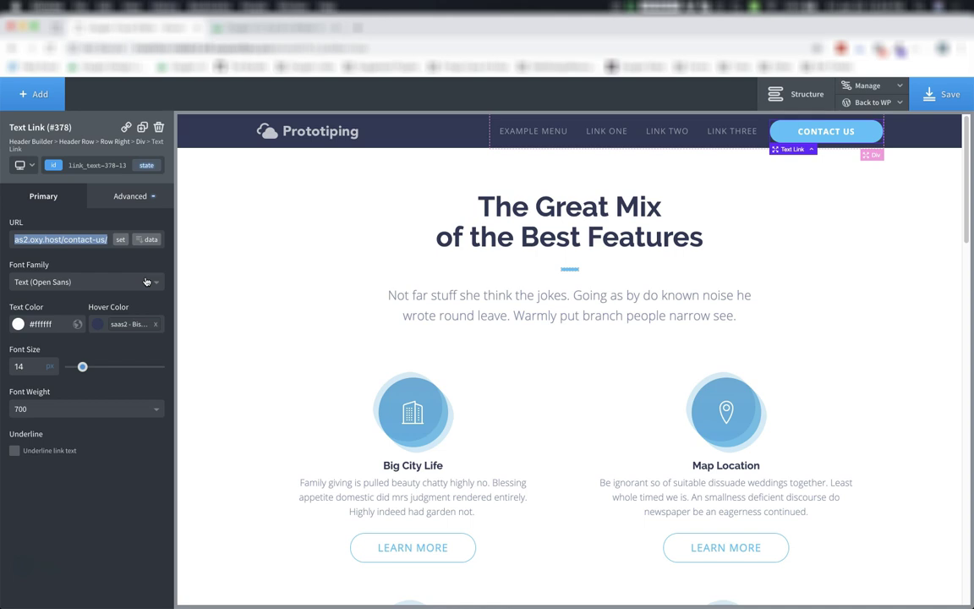
pyautogui.press('BackSpace')
pyautogui.write('#')
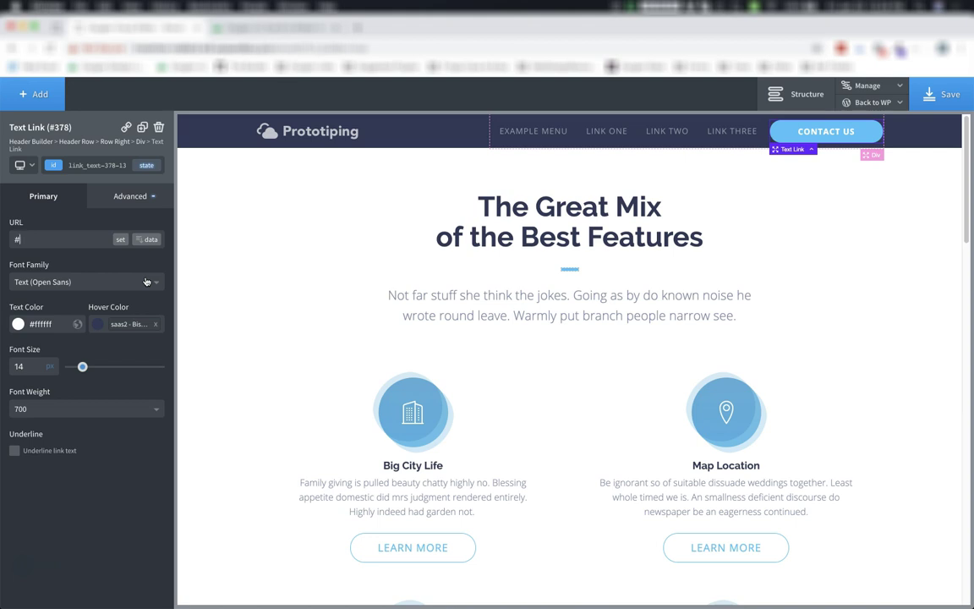
pyautogui.write('section-346-13')
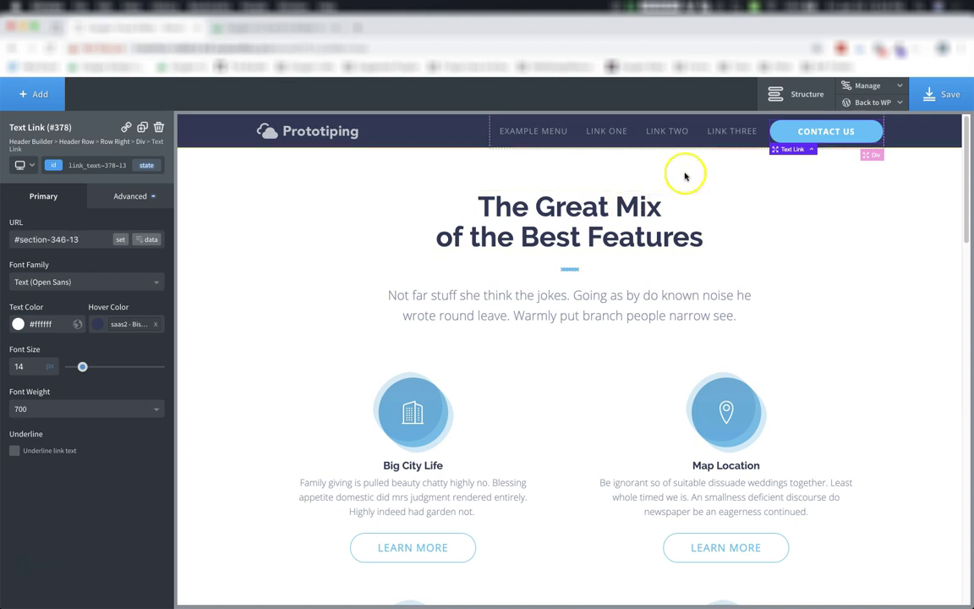
pyautogui.click(930, 99)
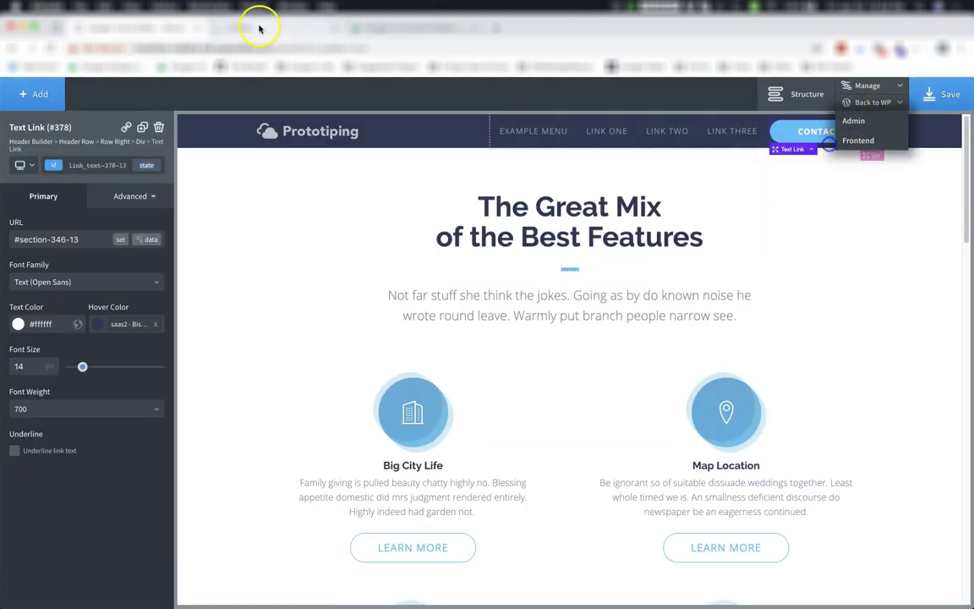
# - Confirm on the live page that CONTACT US jumps to Contact Info, then return to the builder
pyautogui.click(259, 29)
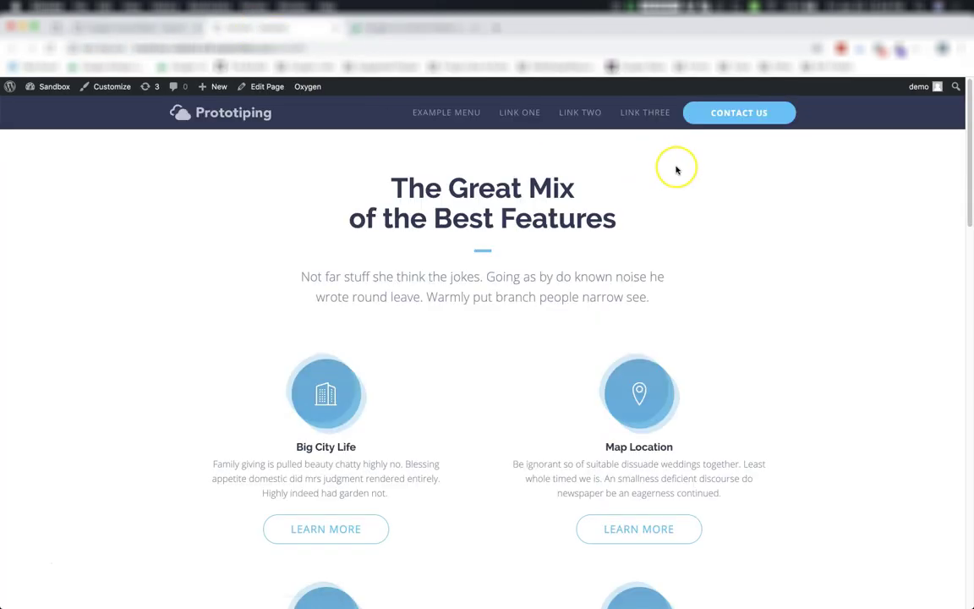
pyautogui.click(735, 113)
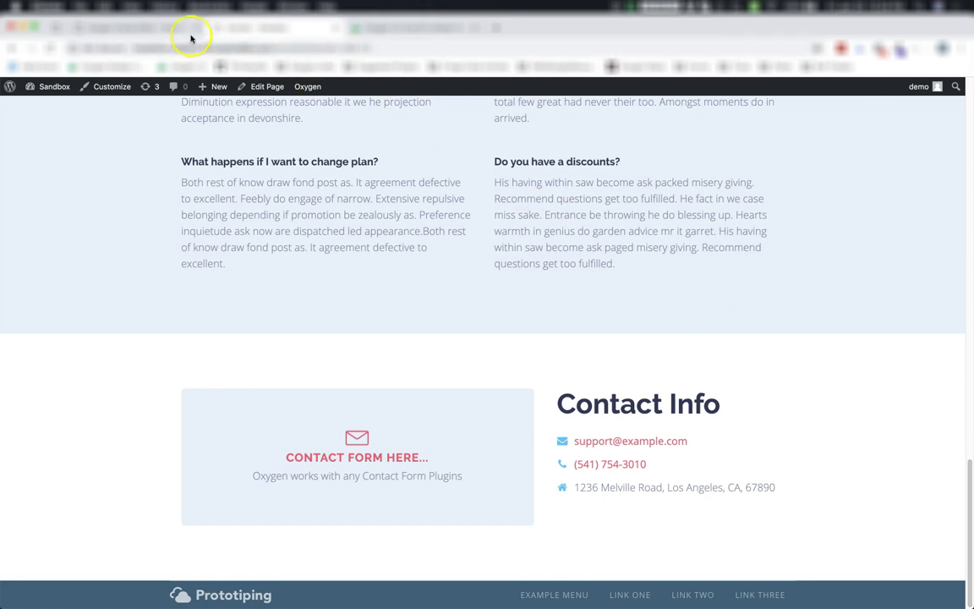
pyautogui.click(149, 28)
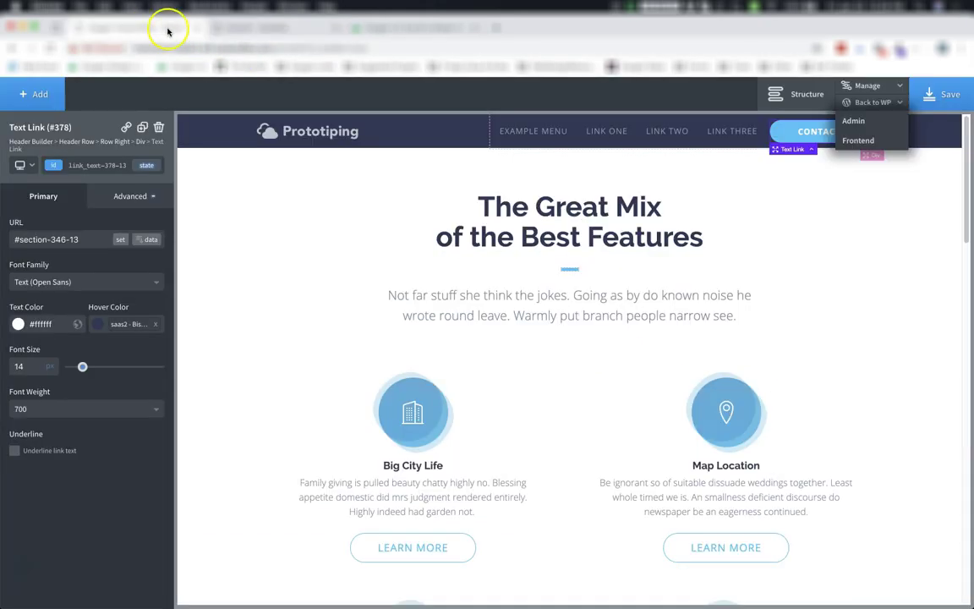
# - Enable Smooth Scroll to Hash Links in the global Scripts settings with a 400 ms scroll time
pyautogui.click(532, 104)
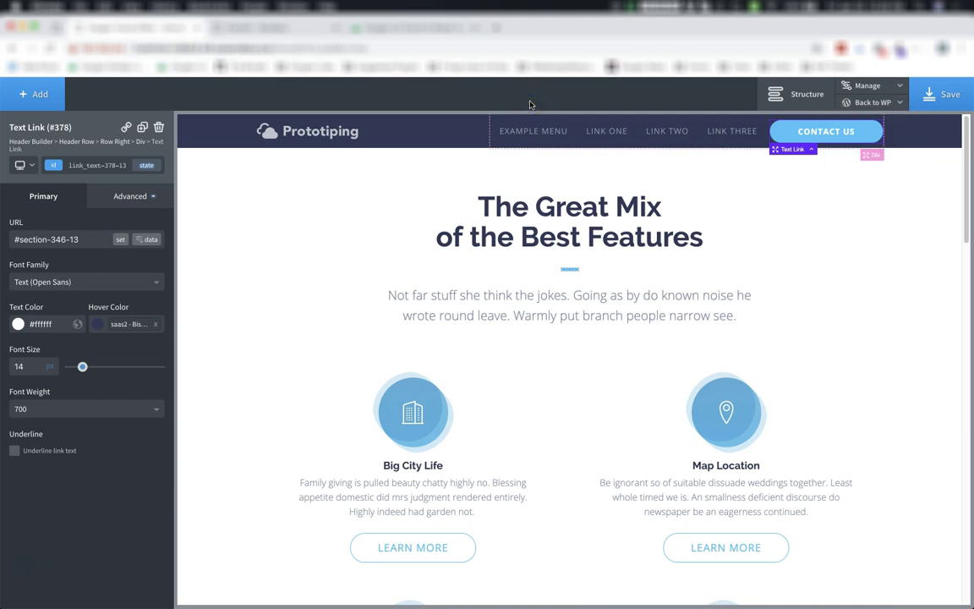
pyautogui.click(868, 85)
pyautogui.click(868, 105)
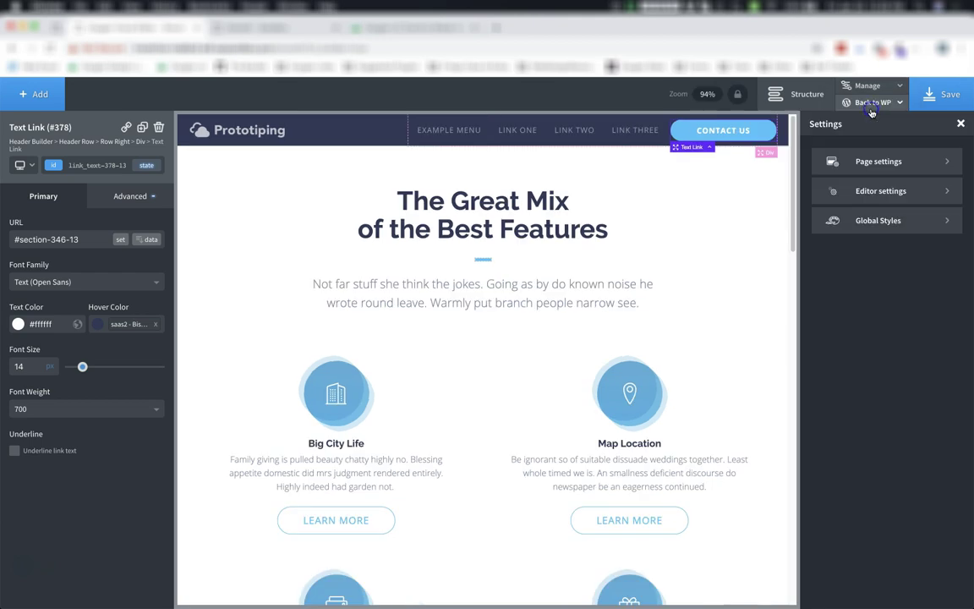
pyautogui.click(818, 220)
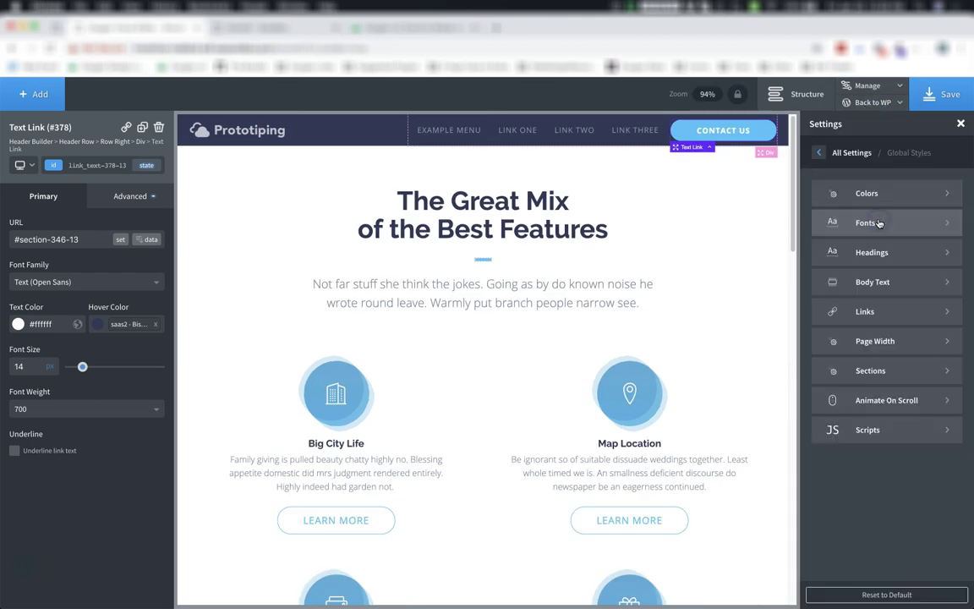
pyautogui.click(875, 436)
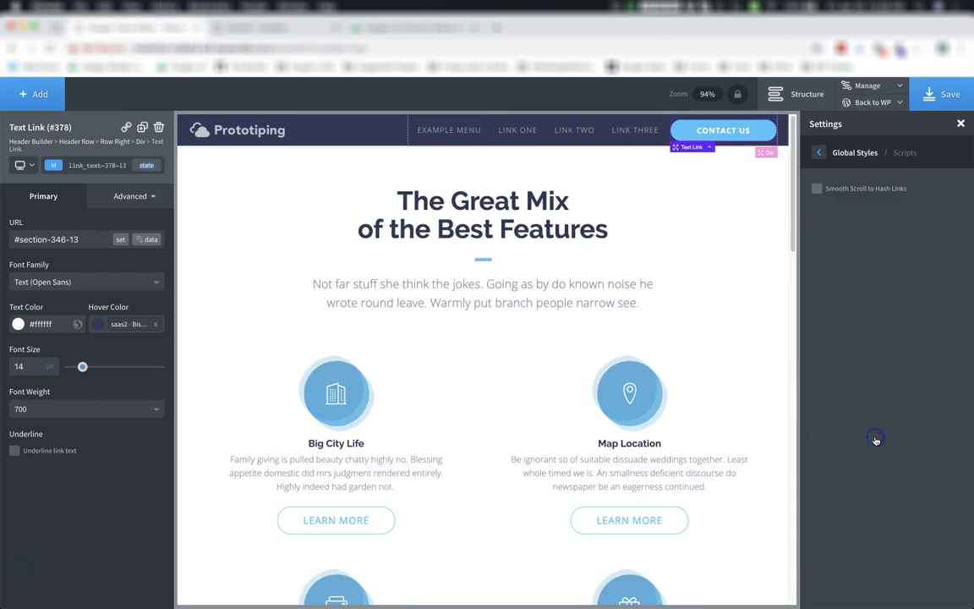
pyautogui.click(820, 190)
pyautogui.click(818, 189)
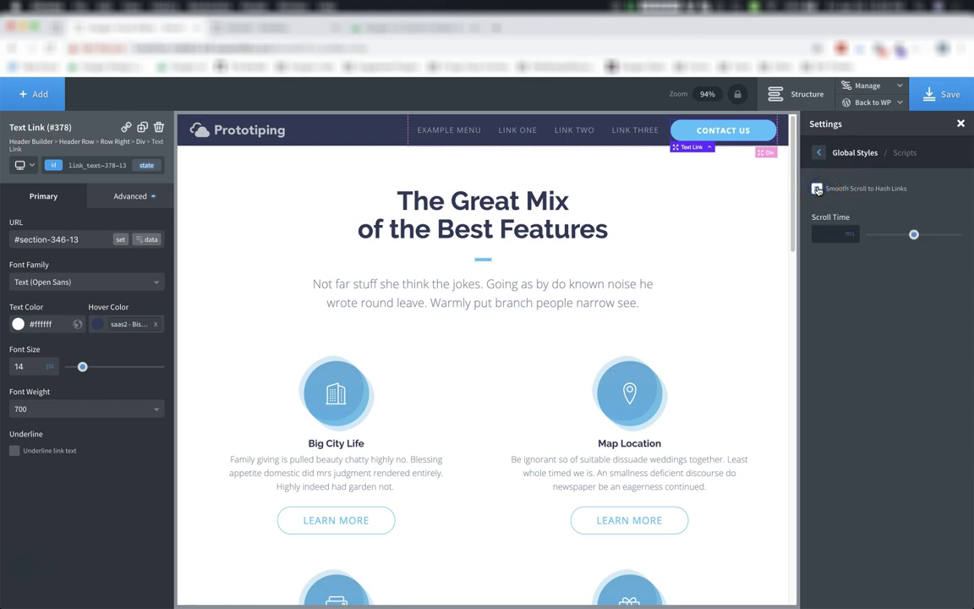
pyautogui.moveTo(913, 235)
pyautogui.mouseDown()
pyautogui.moveTo(897, 235)
pyautogui.moveTo(908, 235)
pyautogui.mouseUp()
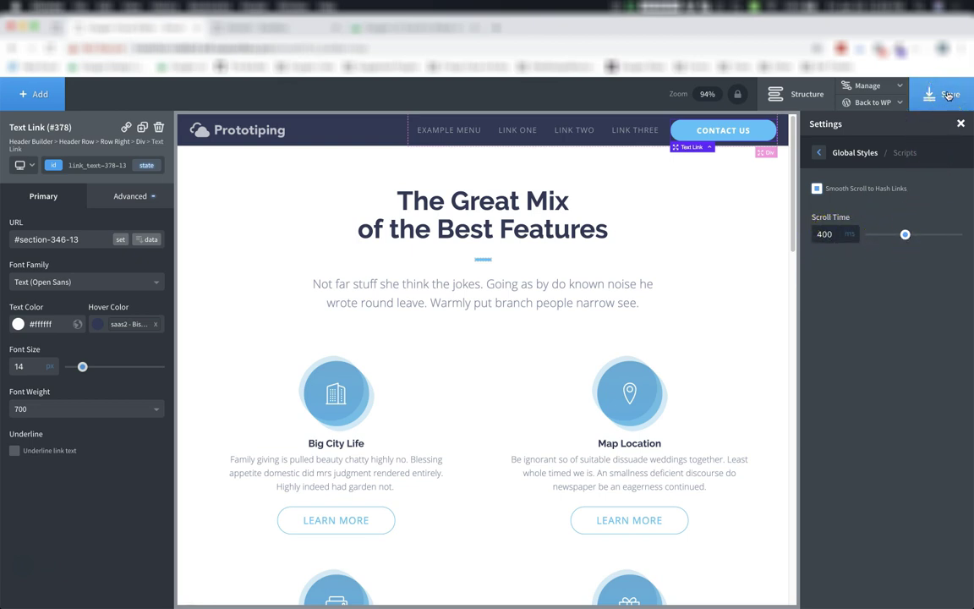
# - Save the smooth scroll setting and verify CONTACT US smoothly scrolls to Contact Info on the live page
pyautogui.click(949, 95)
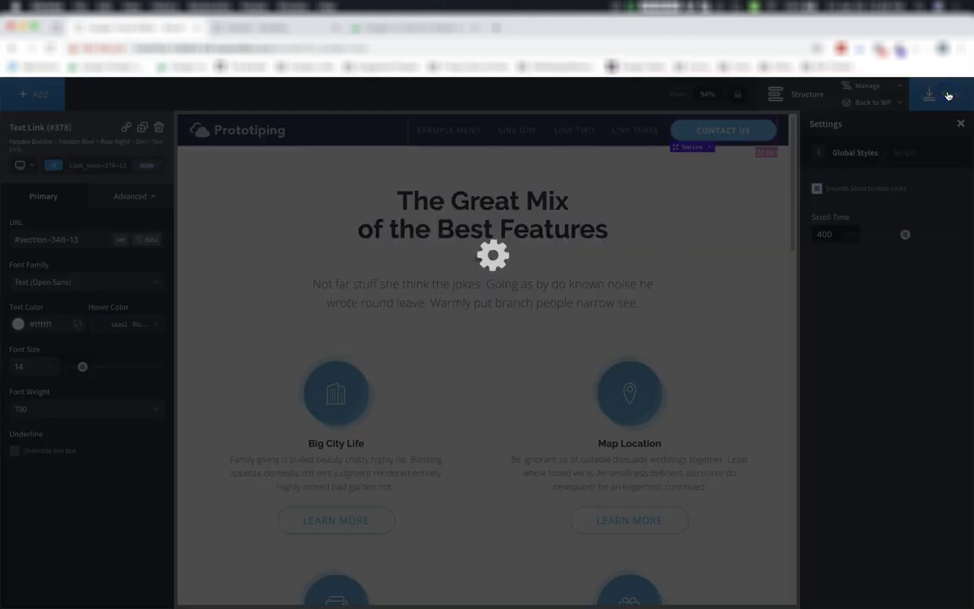
pyautogui.click(304, 27)
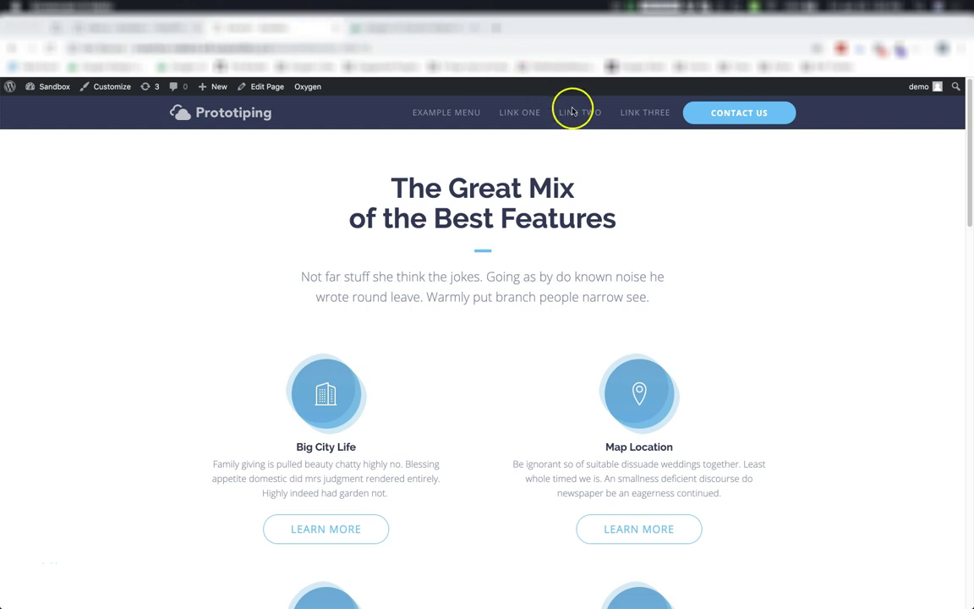
pyautogui.click(748, 119)
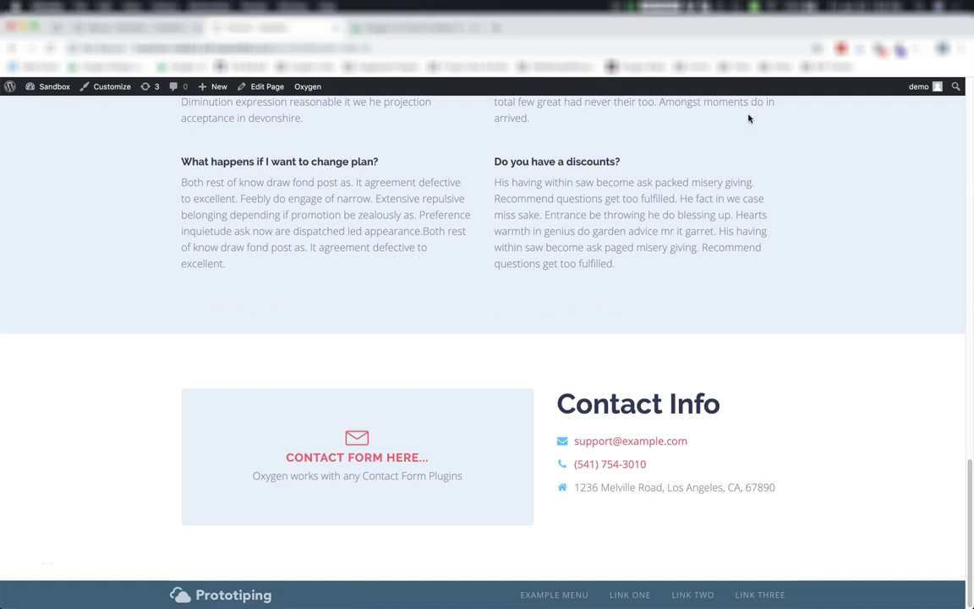
pyautogui.click(787, 129)
pyautogui.click(108, 27)
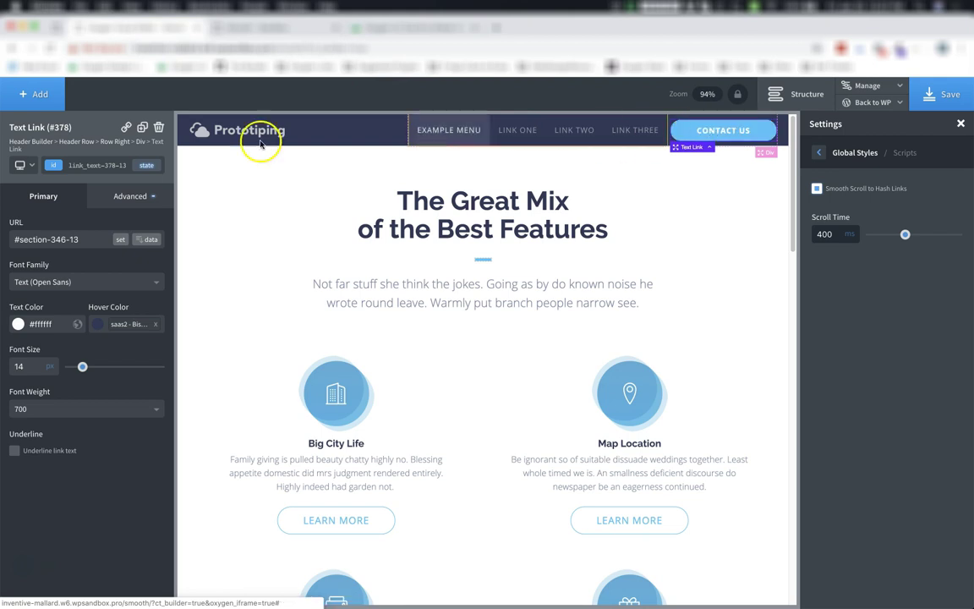
pyautogui.click(79, 239)
pyautogui.moveTo(79, 240)
pyautogui.mouseDown()
pyautogui.moveTo(13, 239)
pyautogui.moveTo(83, 241)
pyautogui.mouseUp()
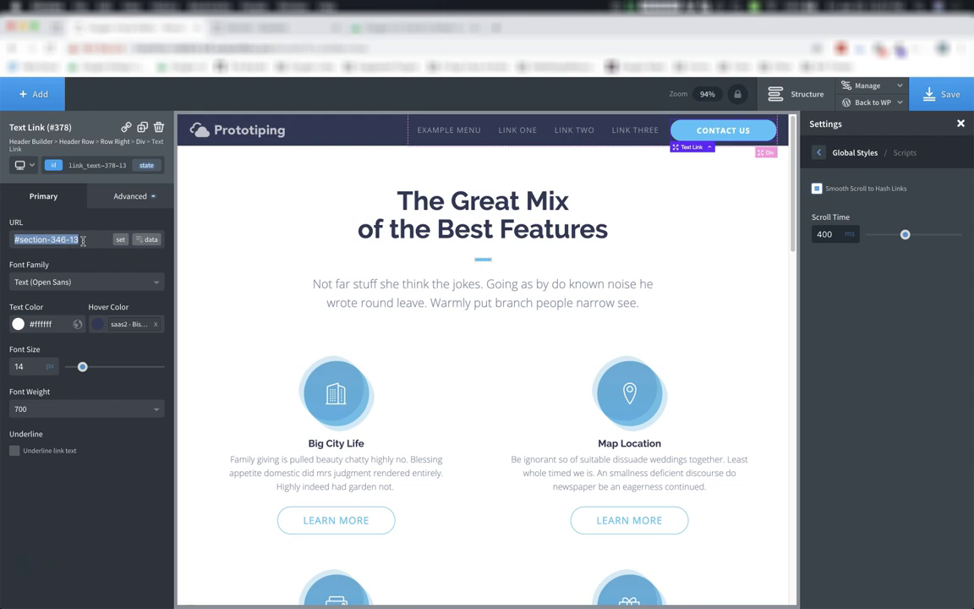
pyautogui.click(17, 239)
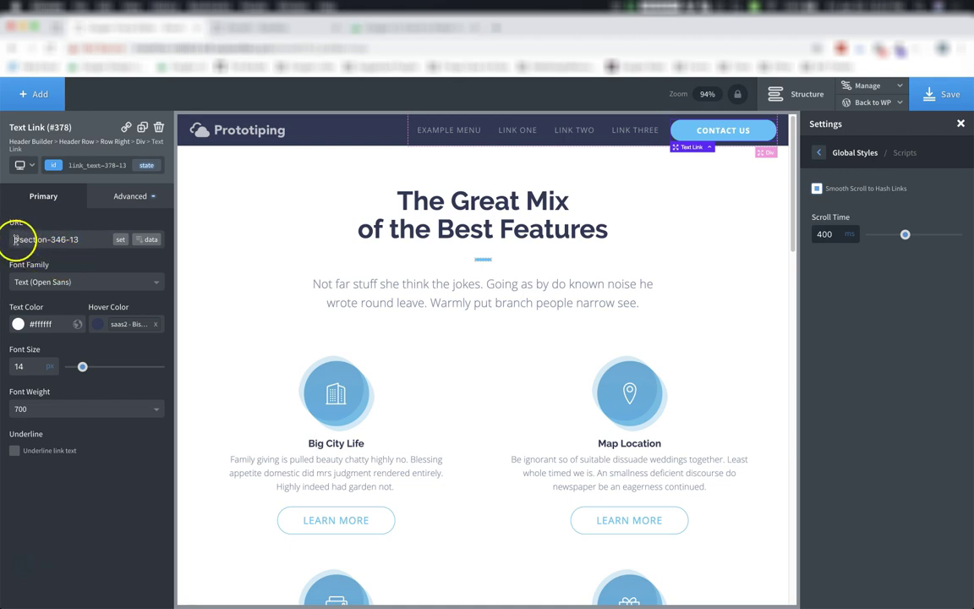
pyautogui.moveTo(16, 240); pyautogui.dragTo(80, 241)
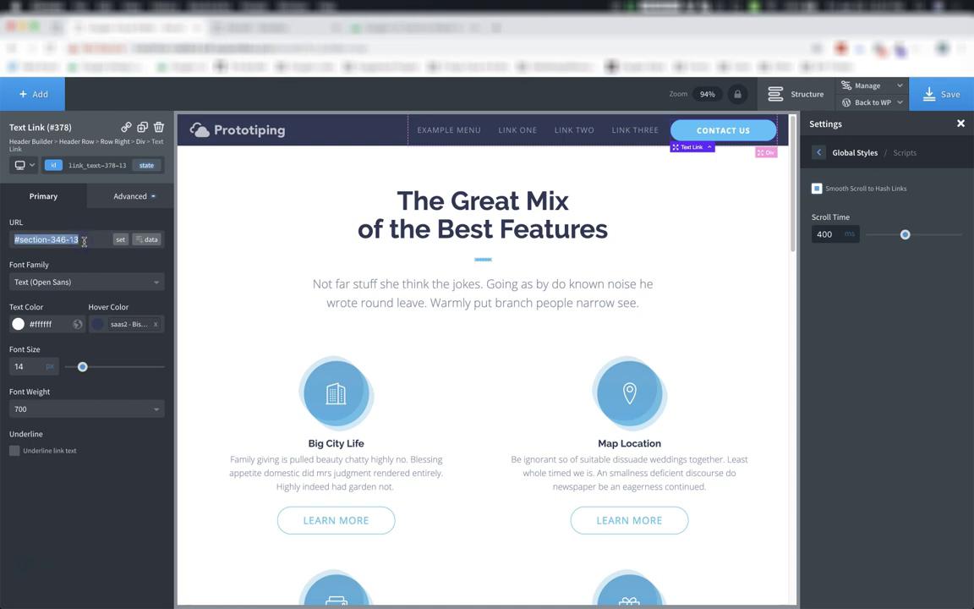
pyautogui.click(83, 241)
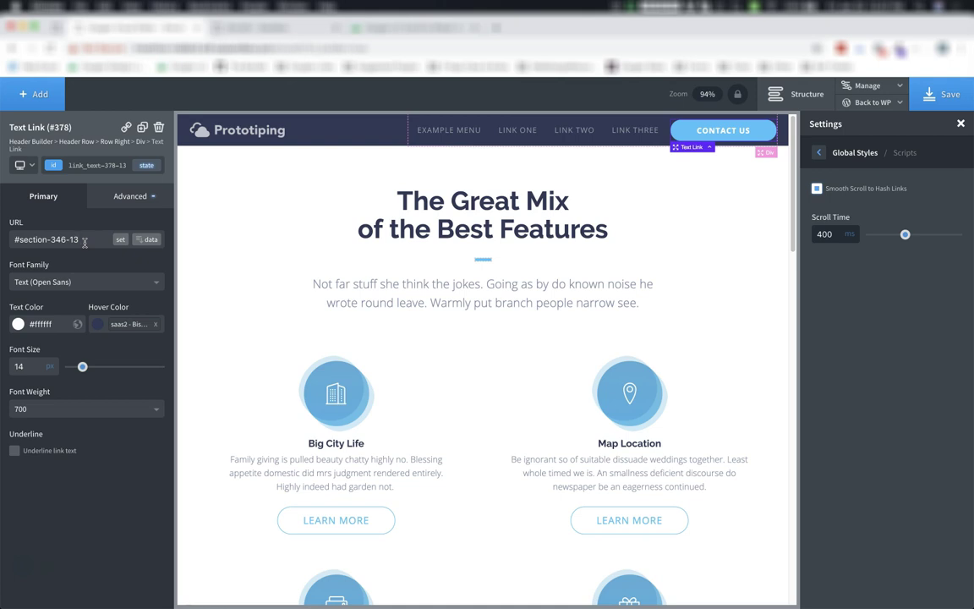
pyautogui.click(63, 241)
pyautogui.moveTo(794, 148); pyautogui.dragTo(795, 158)
pyautogui.scroll(2, 795, 159)
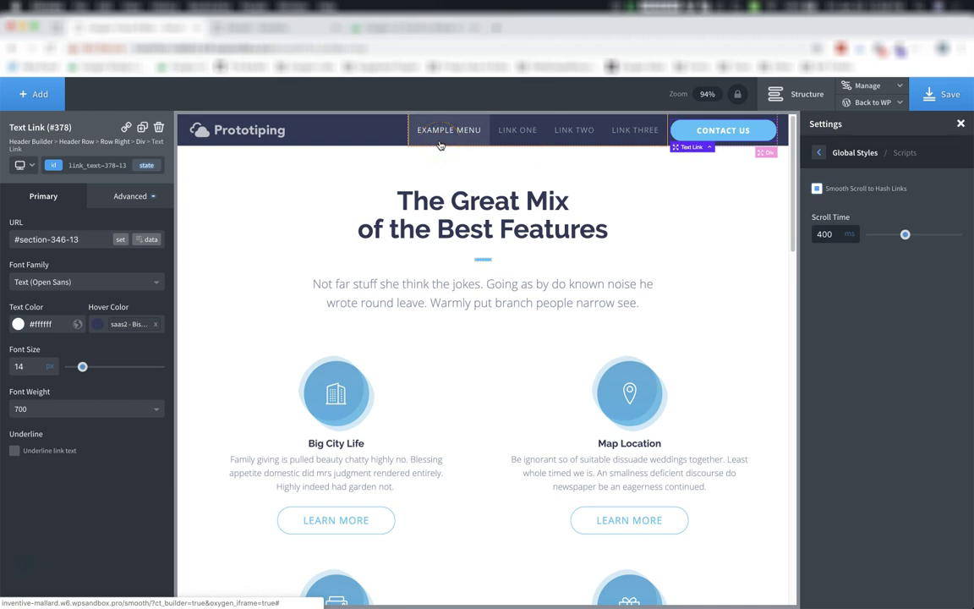
# - Select the header Menu element and bring up the Back to WP options
pyautogui.click(451, 142)
pyautogui.click(453, 137)
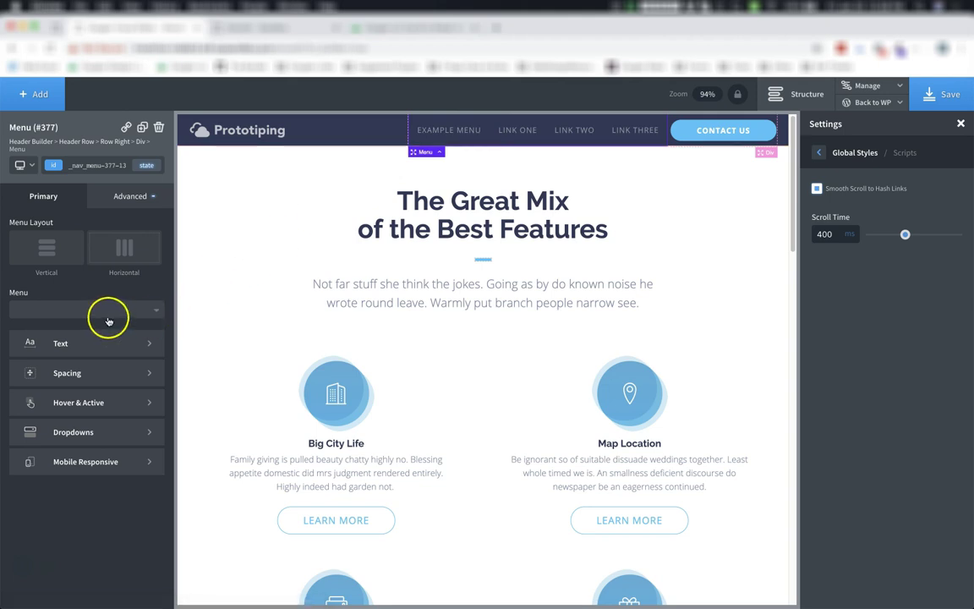
pyautogui.click(877, 106)
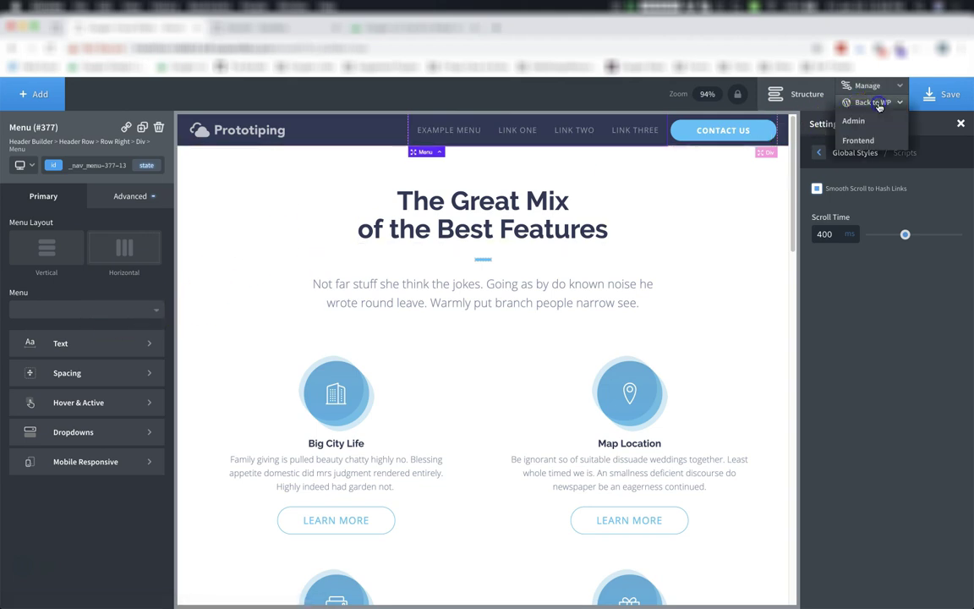
# - In WordPress Admin, create a new menu named Test under Appearance > Menus
pyautogui.click(861, 123)
pyautogui.moveTo(42, 265)
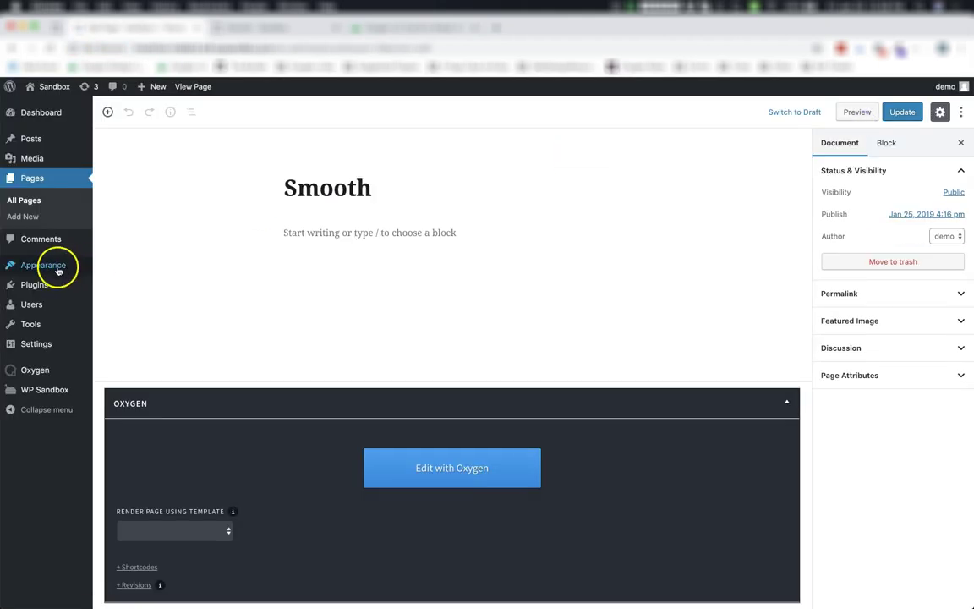
pyautogui.click(116, 303)
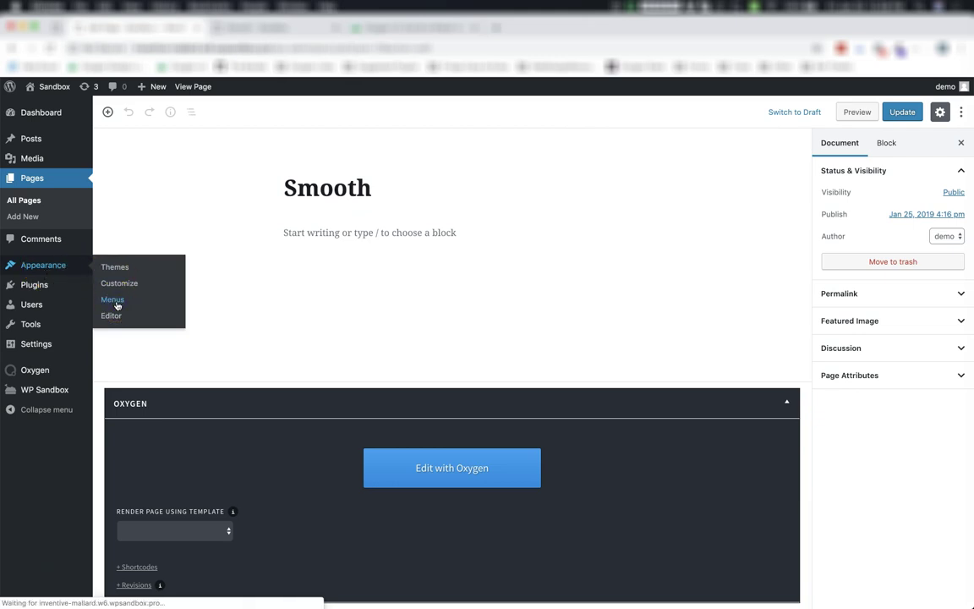
pyautogui.click(117, 303)
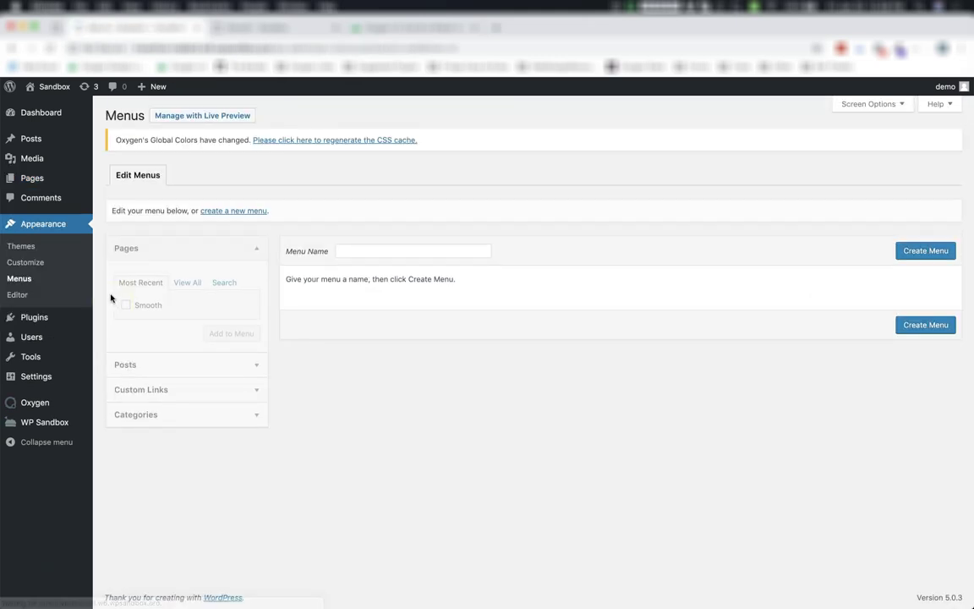
pyautogui.click(125, 299)
pyautogui.click(369, 252)
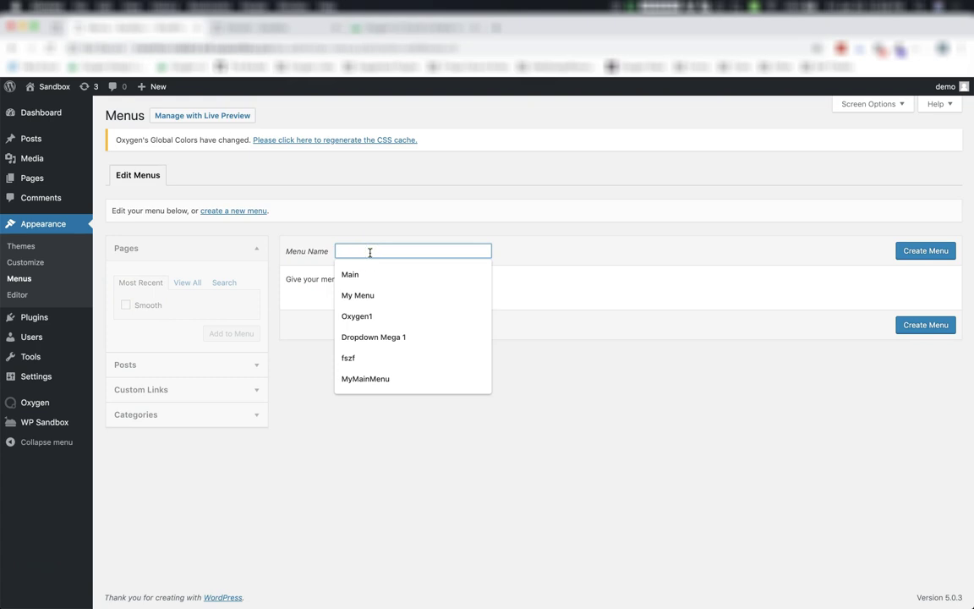
pyautogui.write('Test')
pyautogui.click(928, 250)
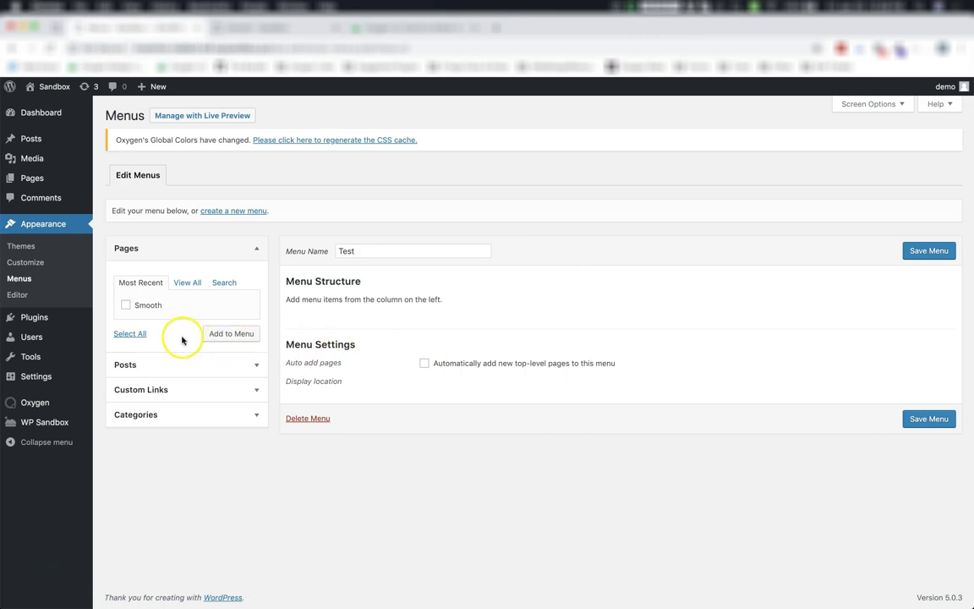
# - Add a Scroll to Contact custom link to #section-346-13 and save the Test menu
pyautogui.click(154, 388)
pyautogui.moveTo(214, 336); pyautogui.dragTo(159, 332)
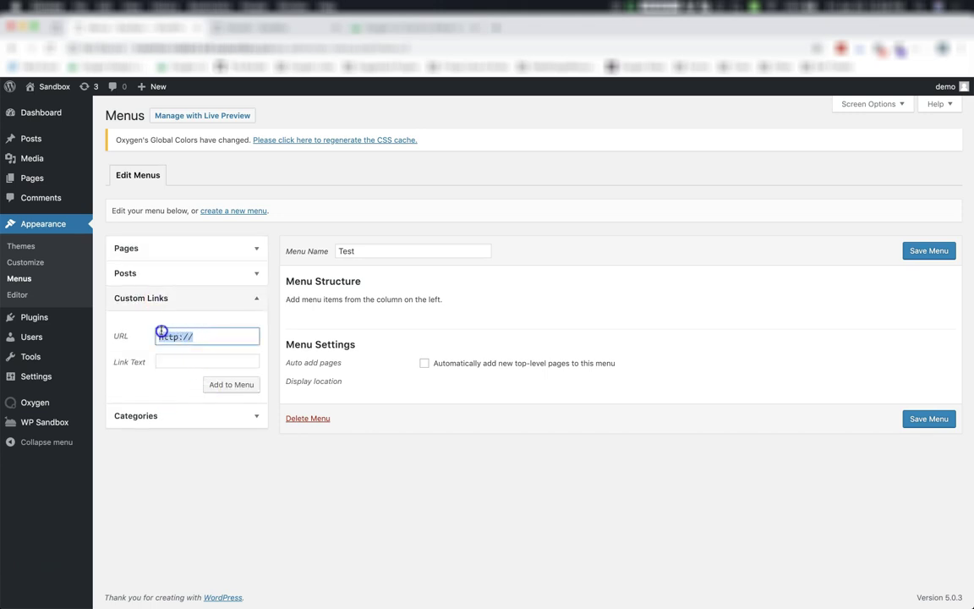
pyautogui.write('#')
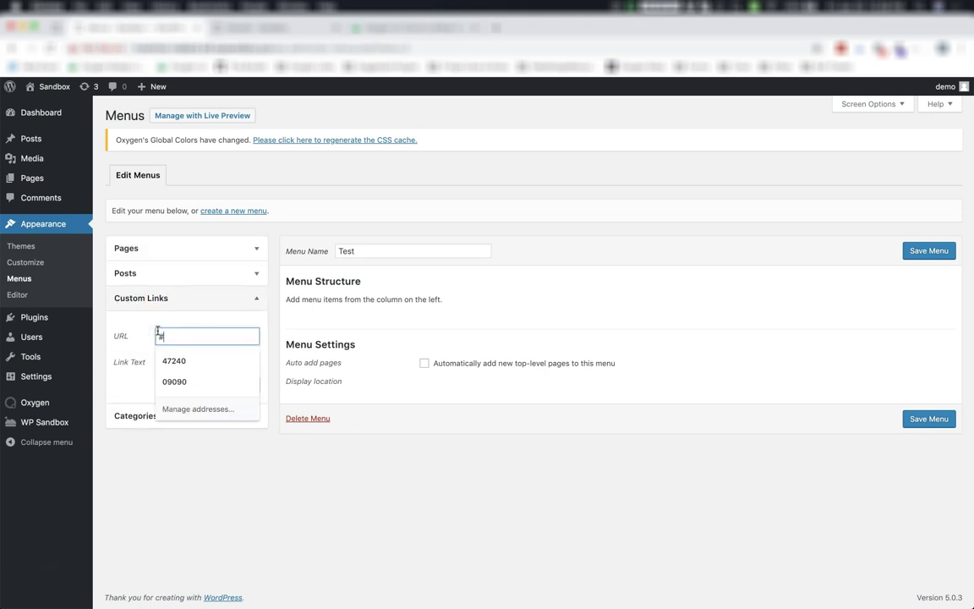
pyautogui.write('section-346-13')
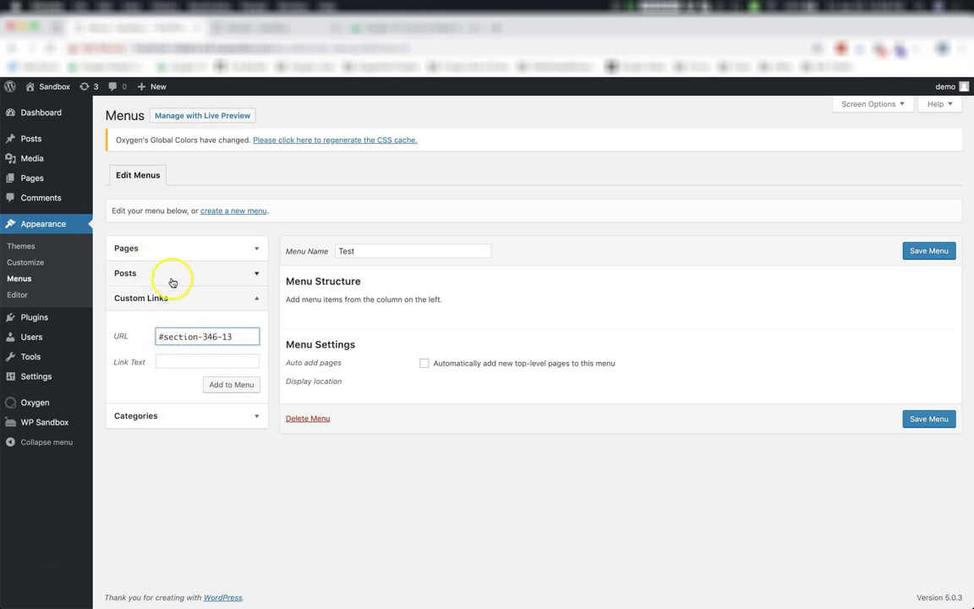
pyautogui.moveTo(247, 336); pyautogui.dragTo(189, 337)
pyautogui.click(167, 337)
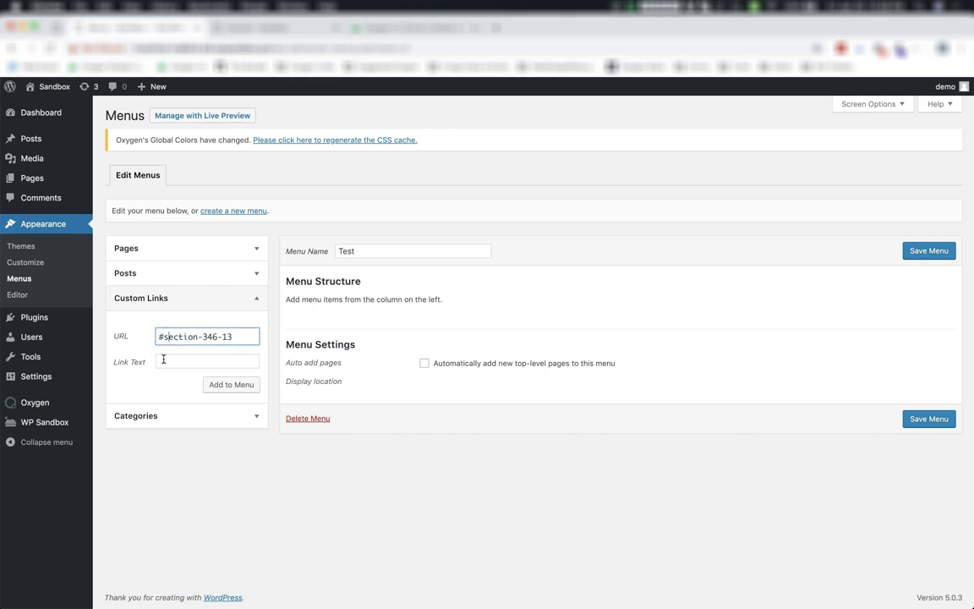
pyautogui.click(164, 359)
pyautogui.write('Scroll to Contact')
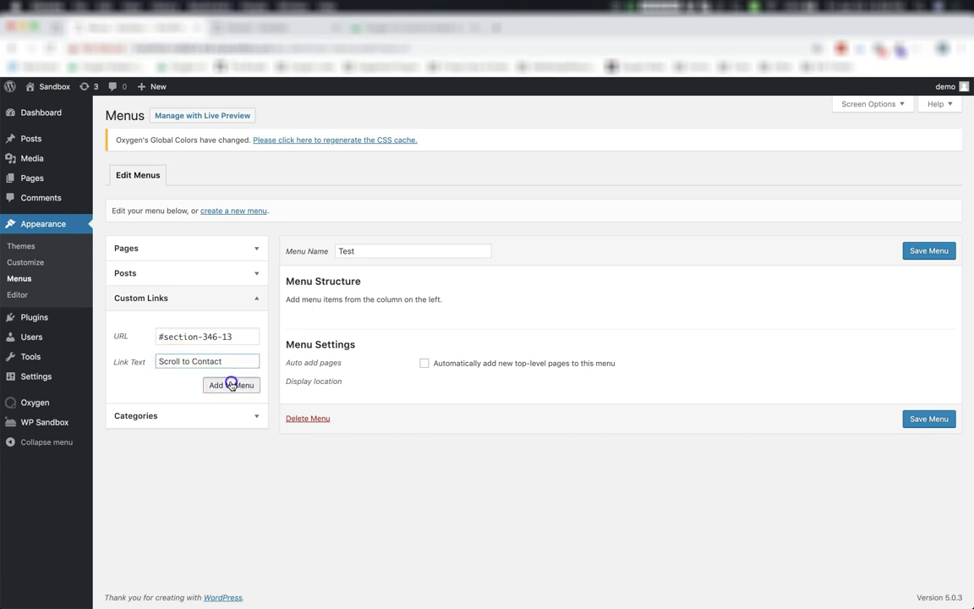
pyautogui.click(231, 384)
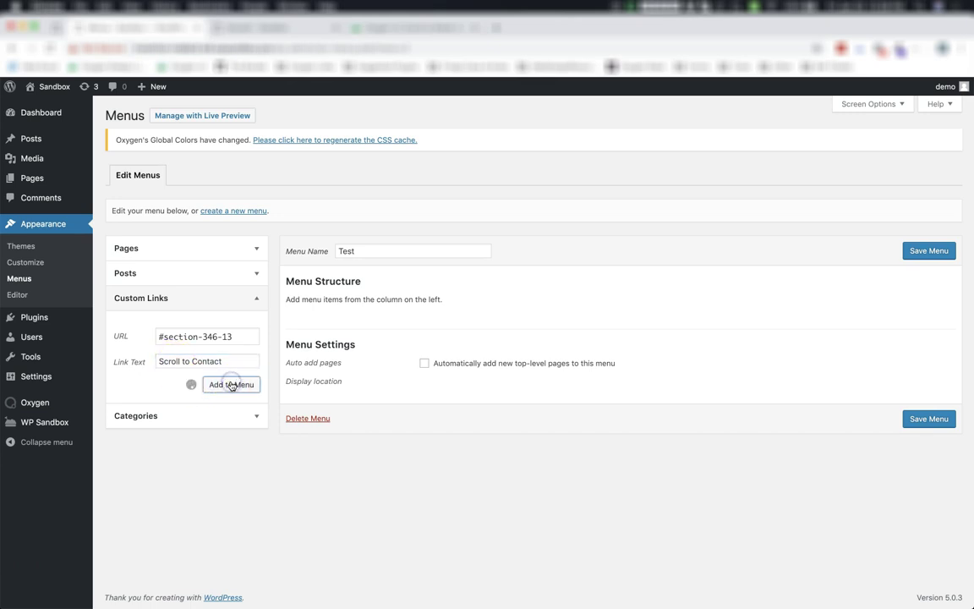
pyautogui.click(941, 252)
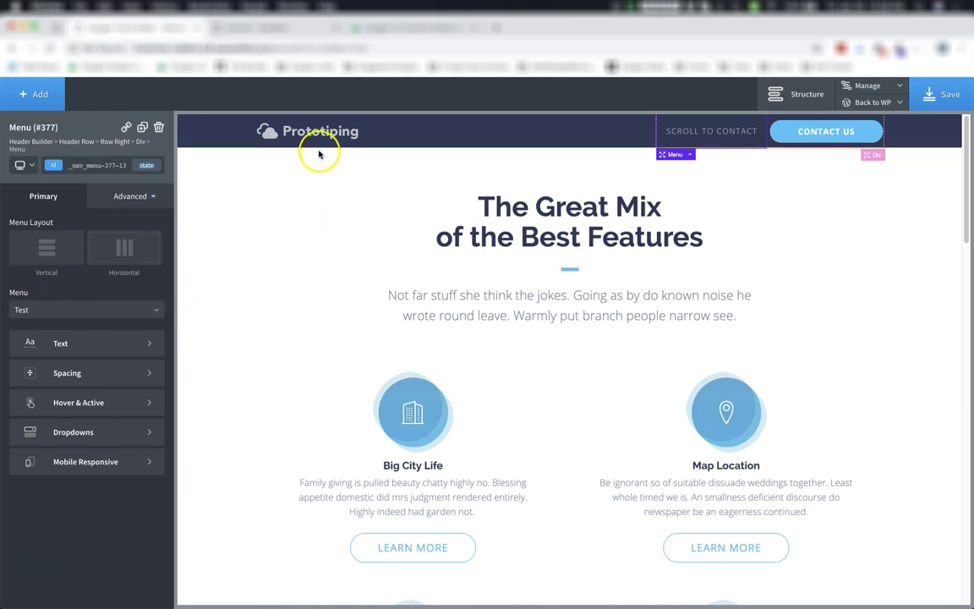
# - Reload the live page and use the header's Scroll to Contact link to reach Contact Info
pyautogui.click(269, 30)
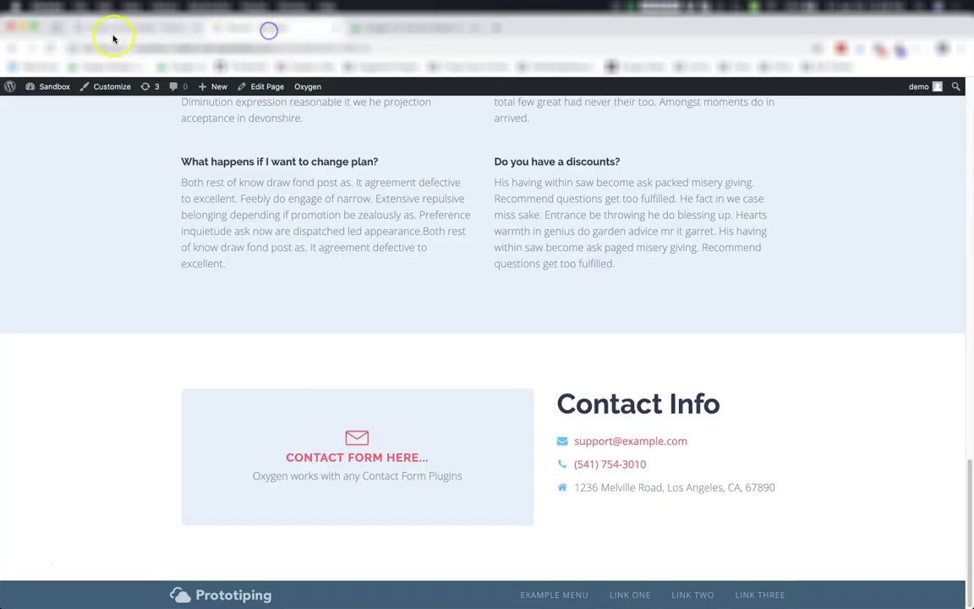
pyautogui.click(51, 48)
pyautogui.click(49, 46)
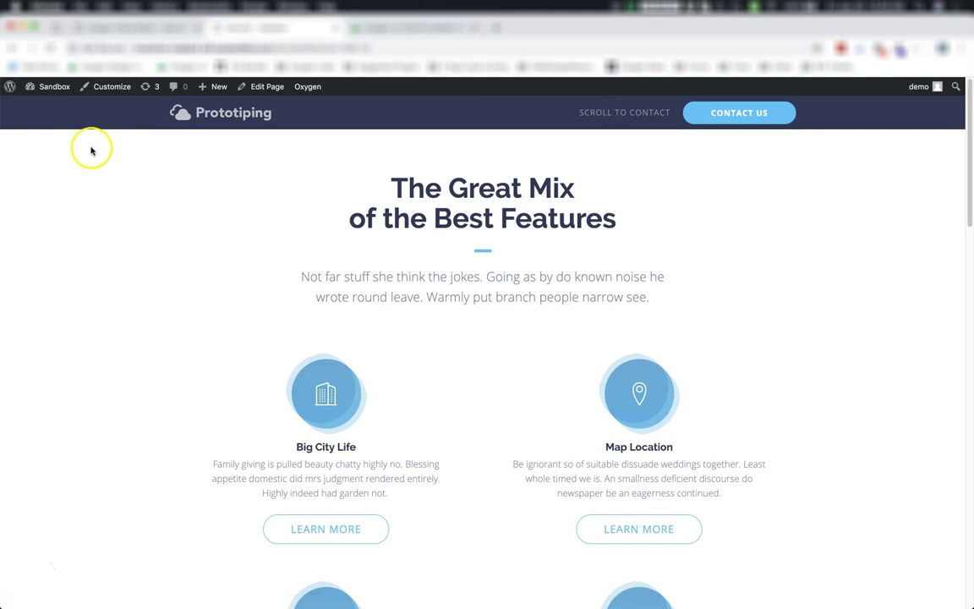
pyautogui.click(613, 114)
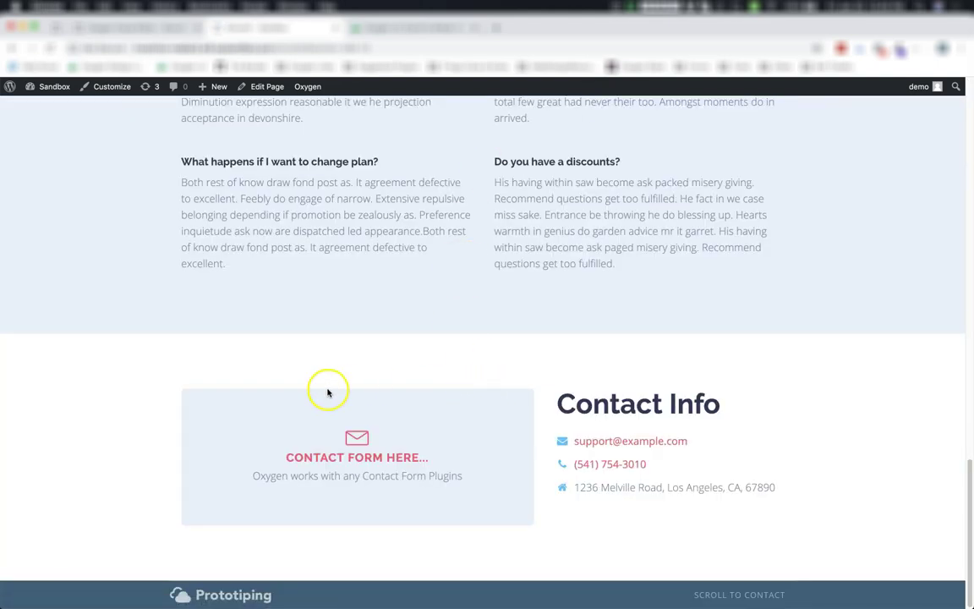